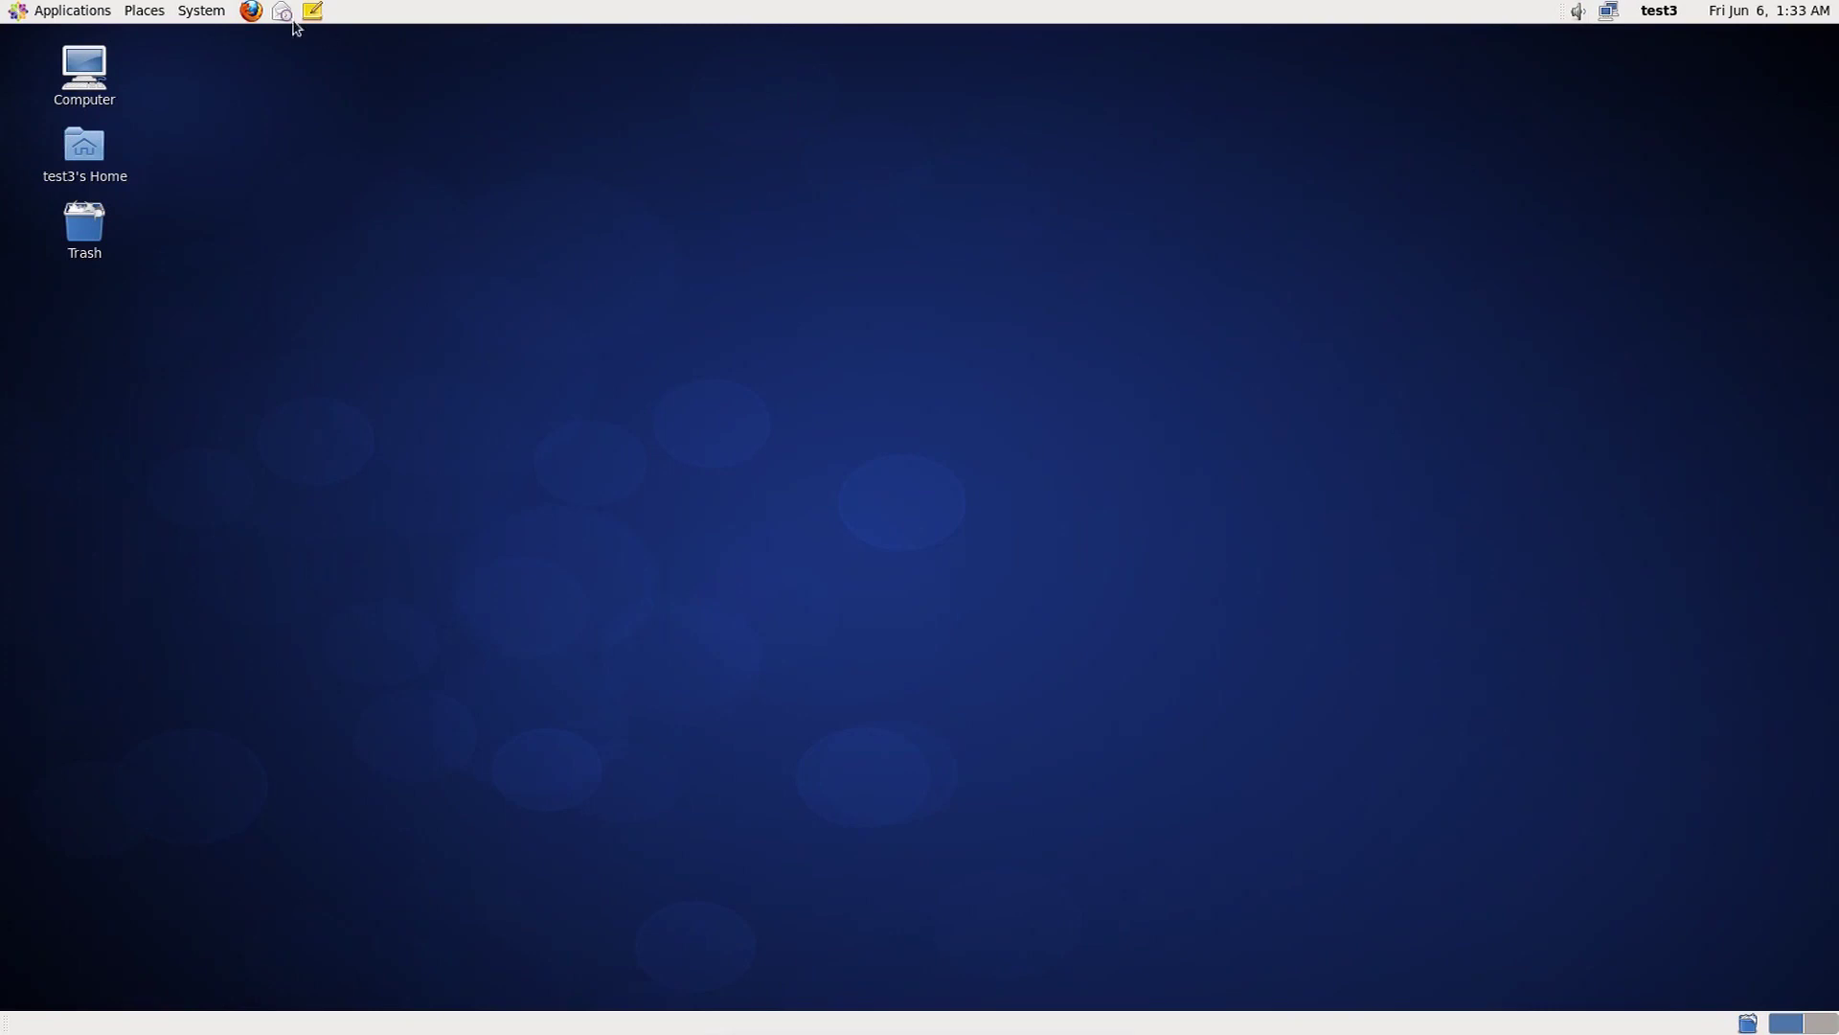
Launch Add/Remove Software from the System > Administration menu.
{"action": "left_click", "coordinate": [191, 12]}
{"action": "mouse_move", "coordinate": [240, 64]}
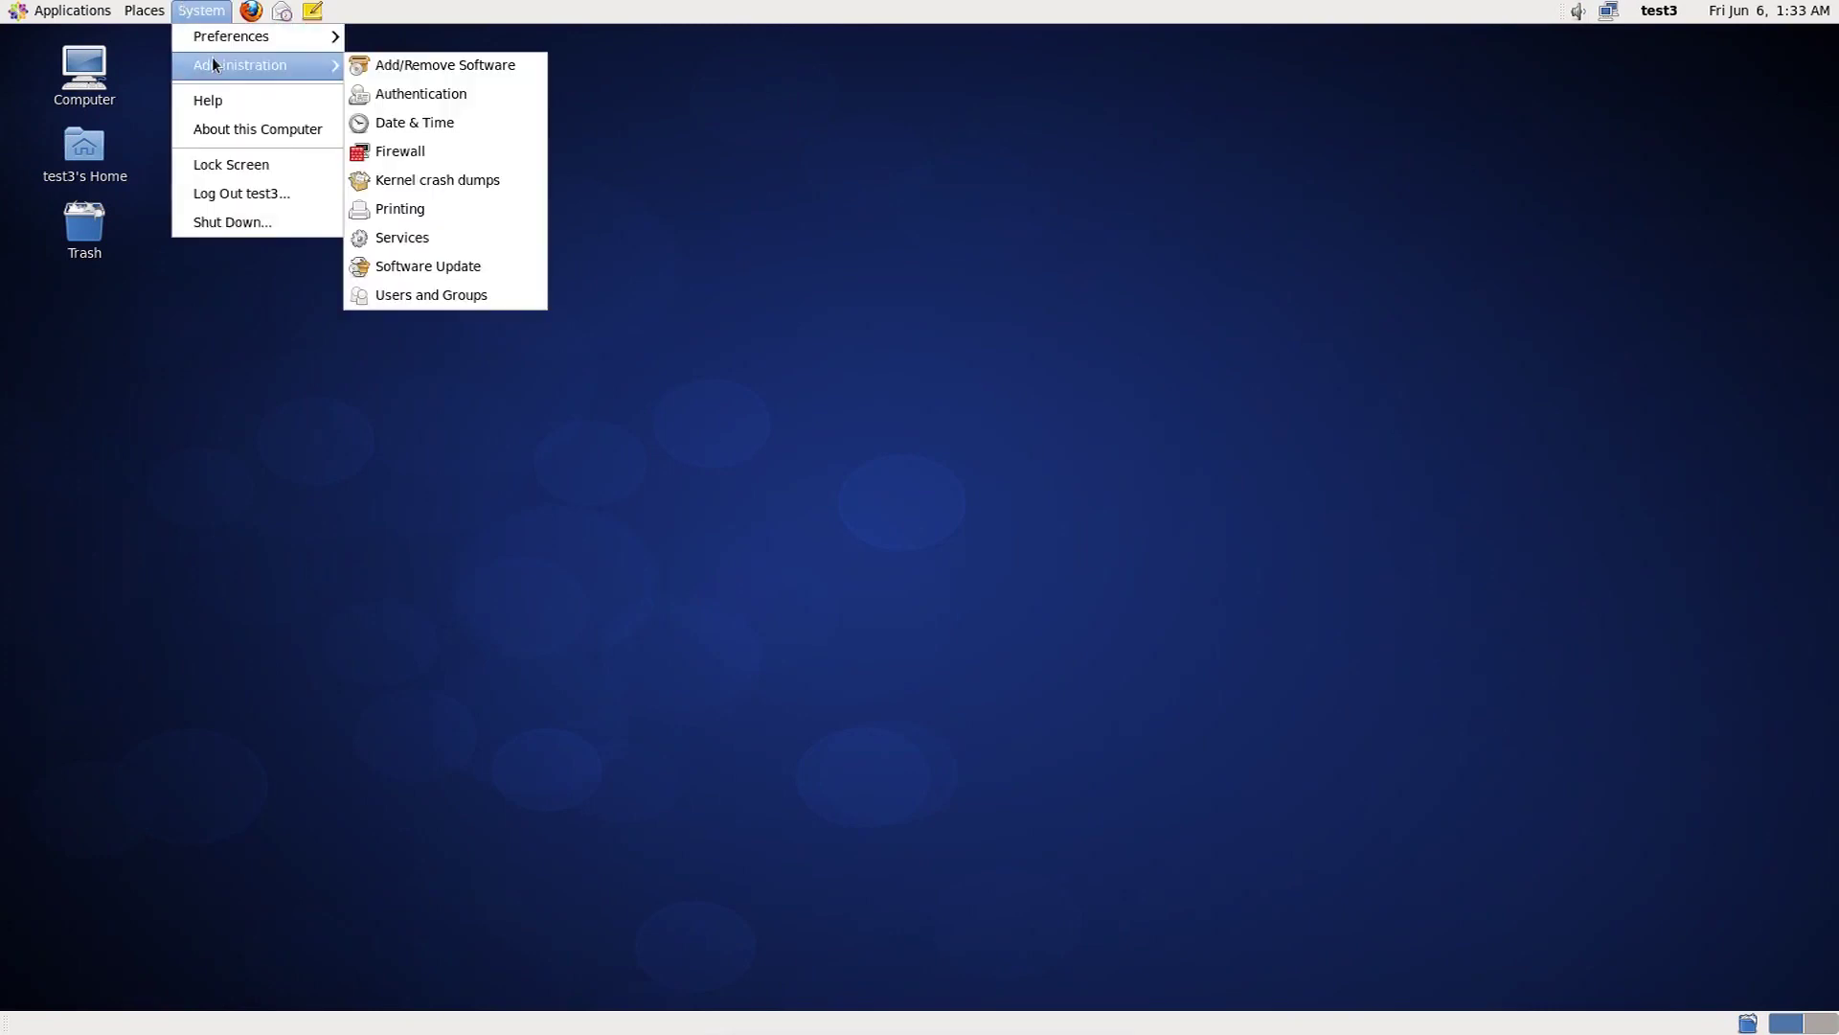
{"action": "left_click", "coordinate": [404, 66]}
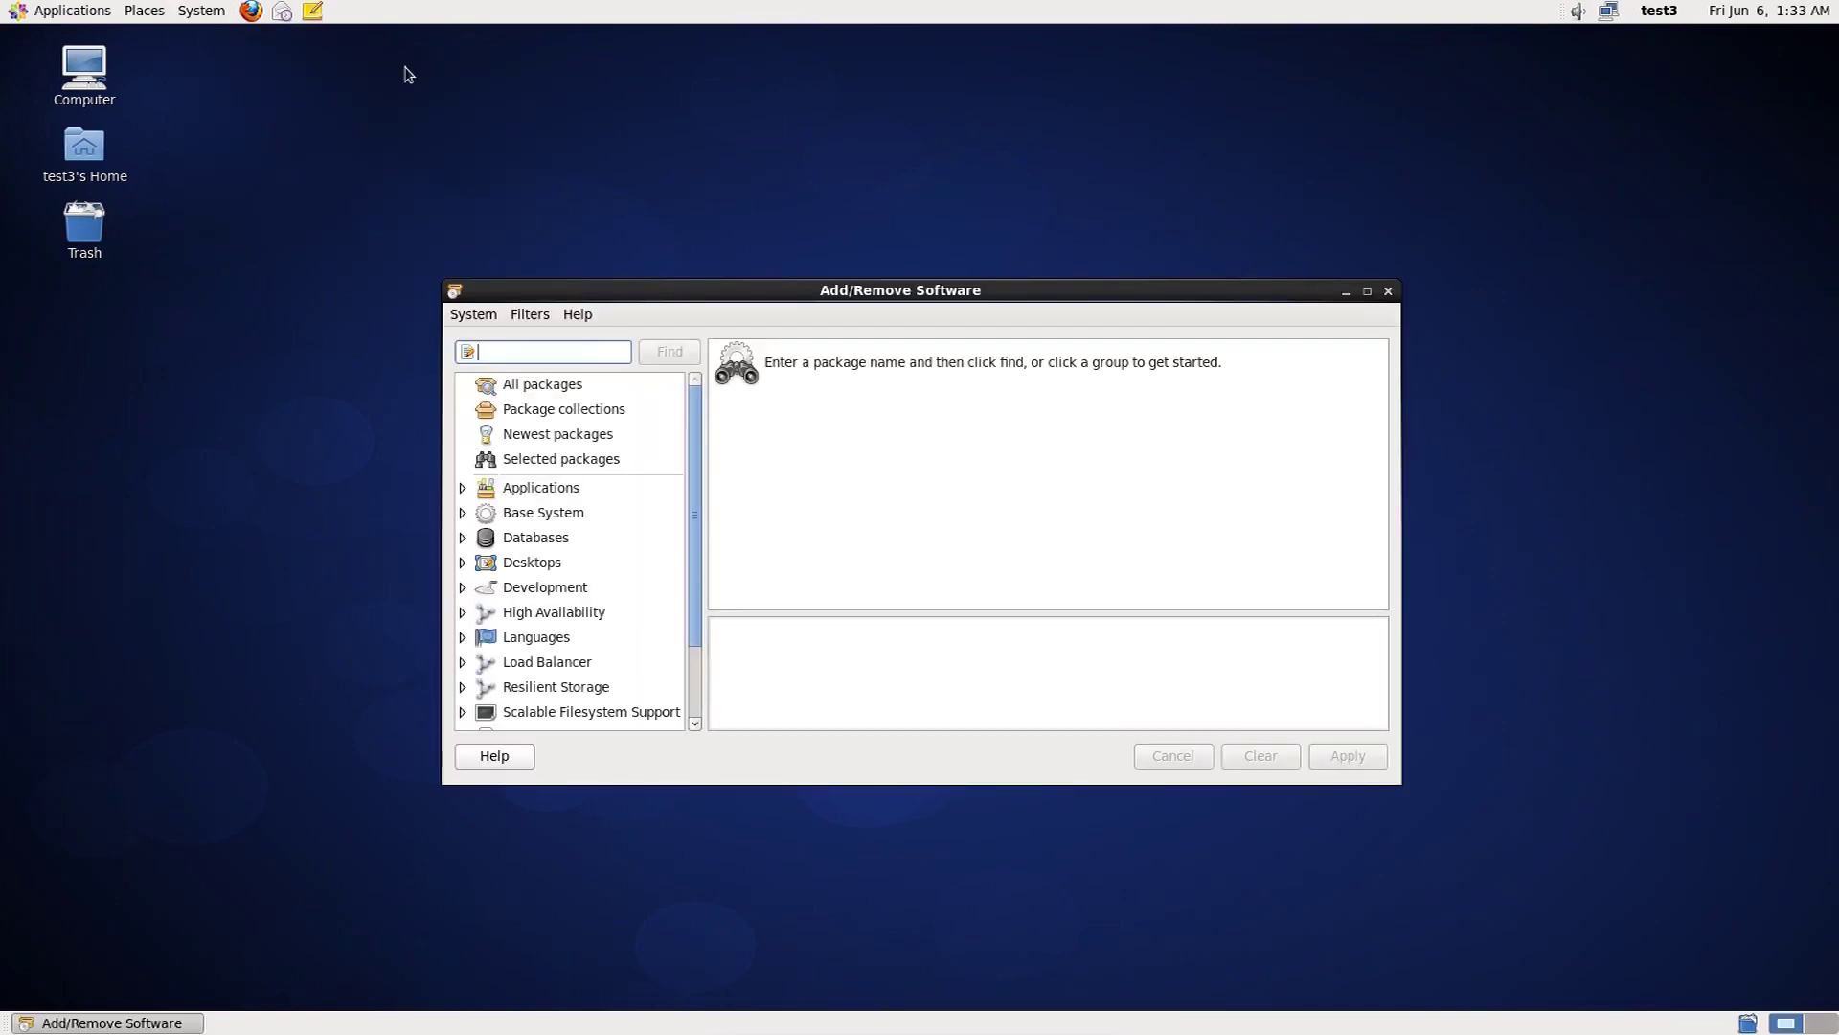
{"action": "type", "text": "g"}
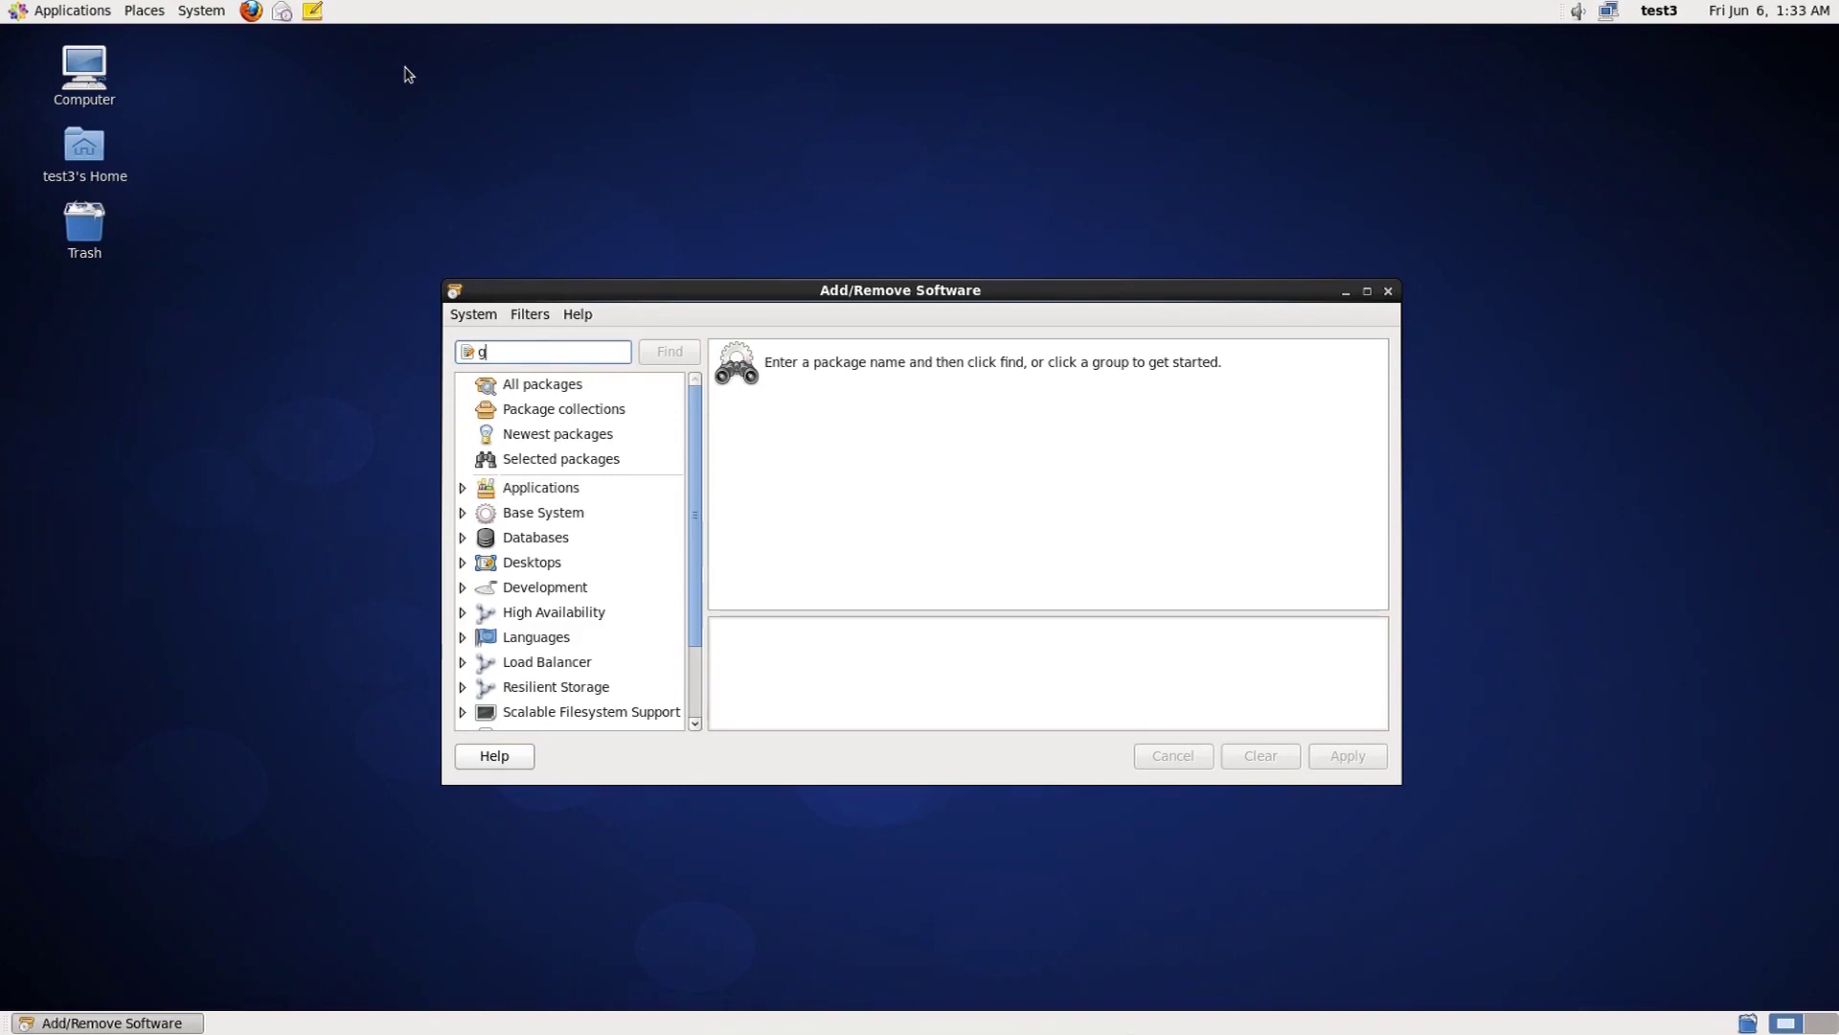
{"action": "type", "text": "pm"}
Search for 'gpm' to list the four gpm packages.
{"action": "key", "text": "Return"}
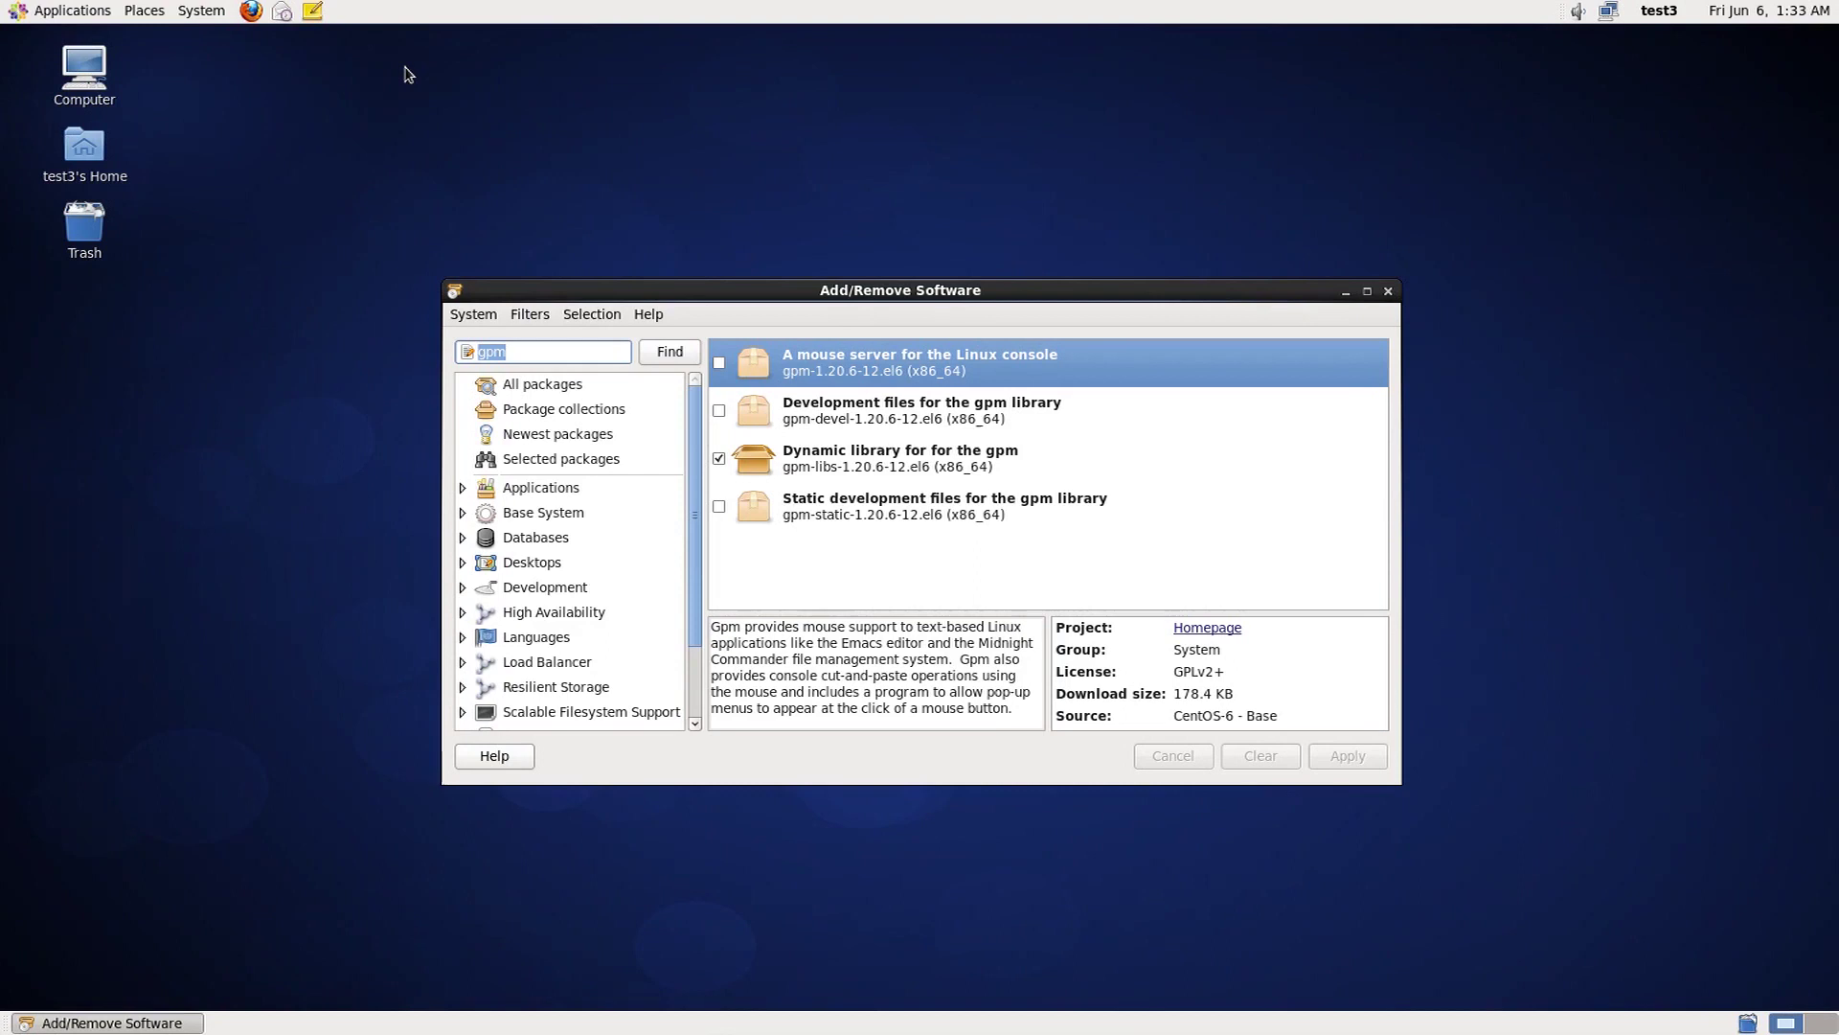
Mark the gpm mouse server package for installation and apply the change.
{"action": "left_click", "coordinate": [720, 364]}
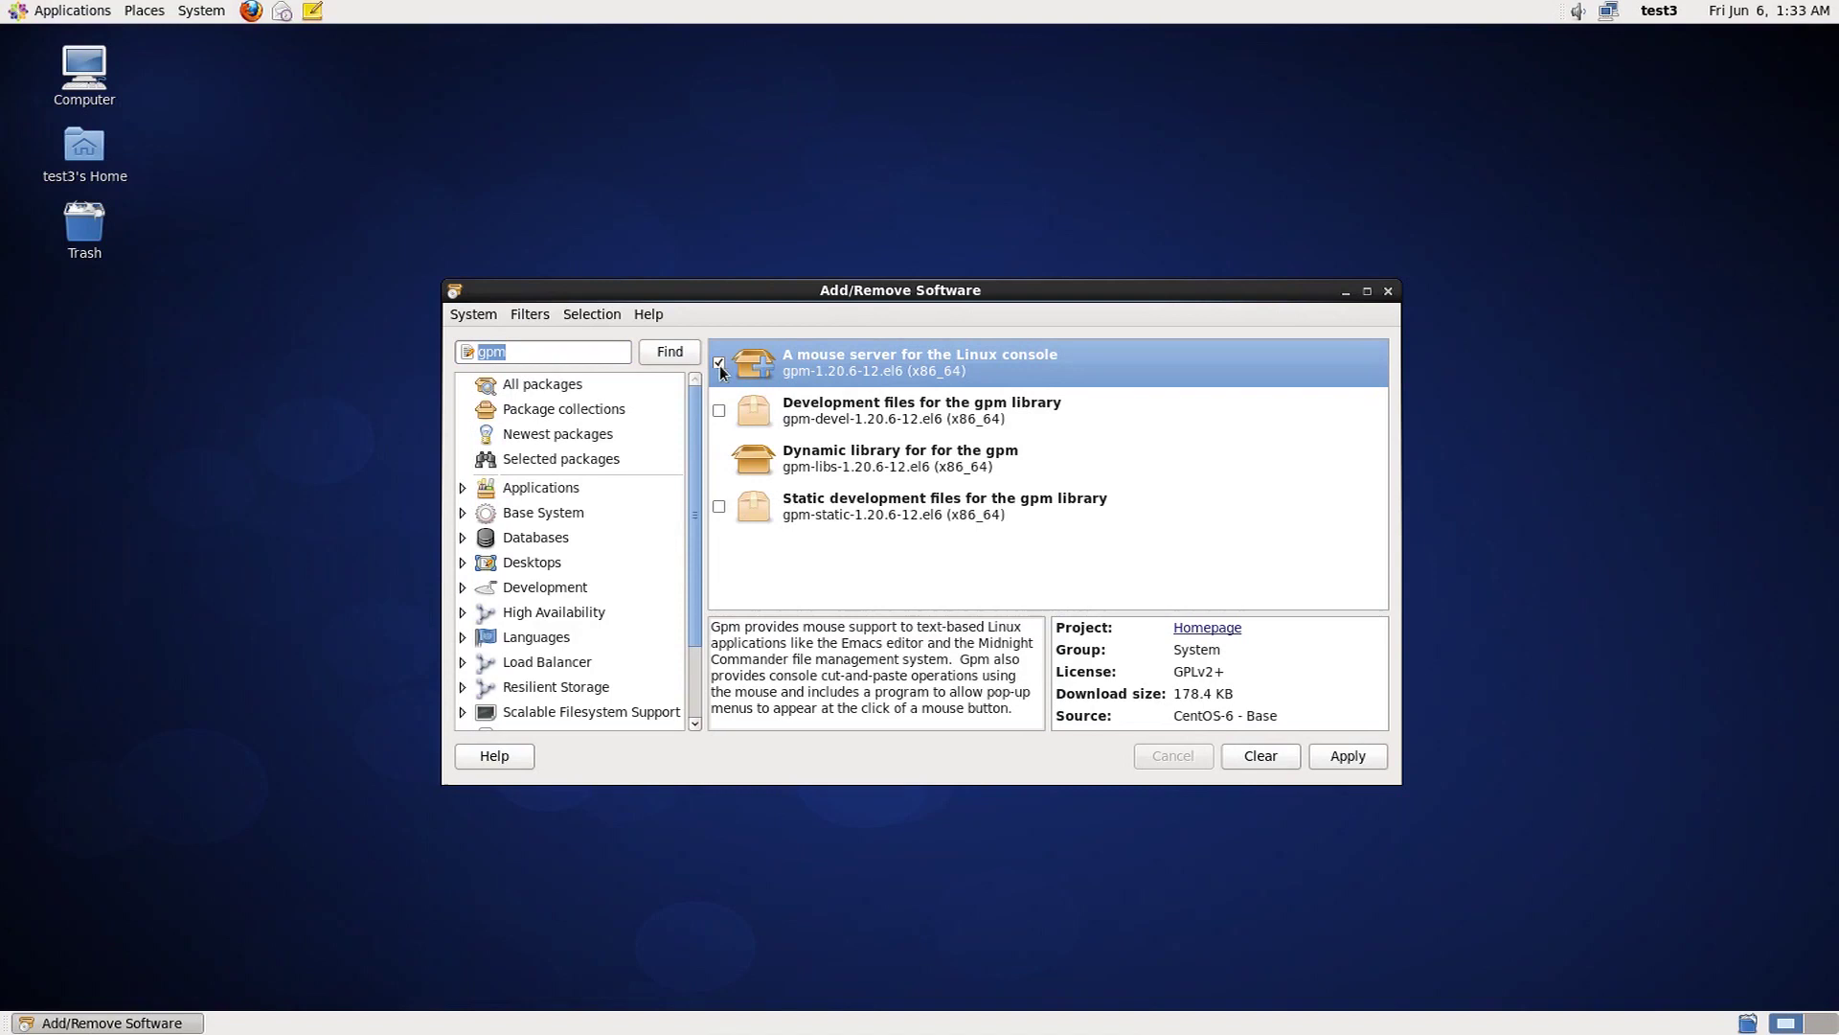
{"action": "left_click", "coordinate": [1334, 758]}
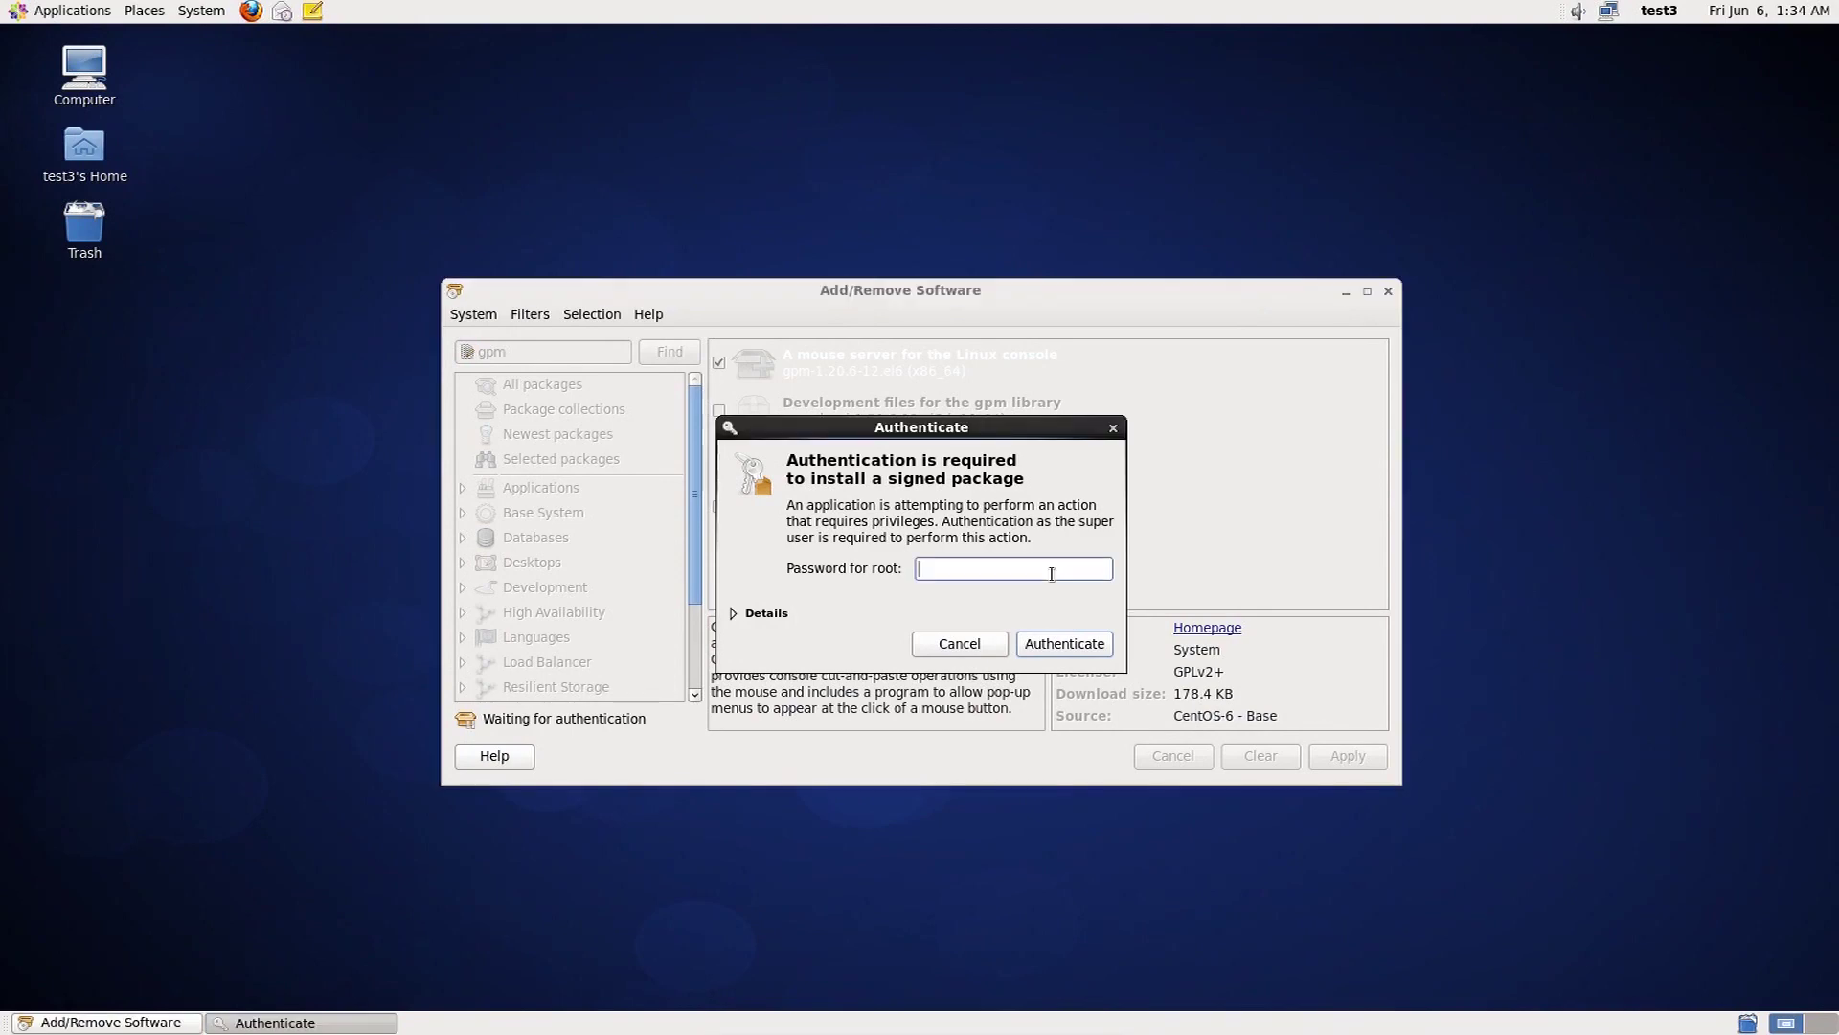
{"action": "type", "text": "•••"}
{"action": "type", "text": "•••••"}
Submit the root password to authorize installing gpm.
{"action": "key", "text": "Return"}
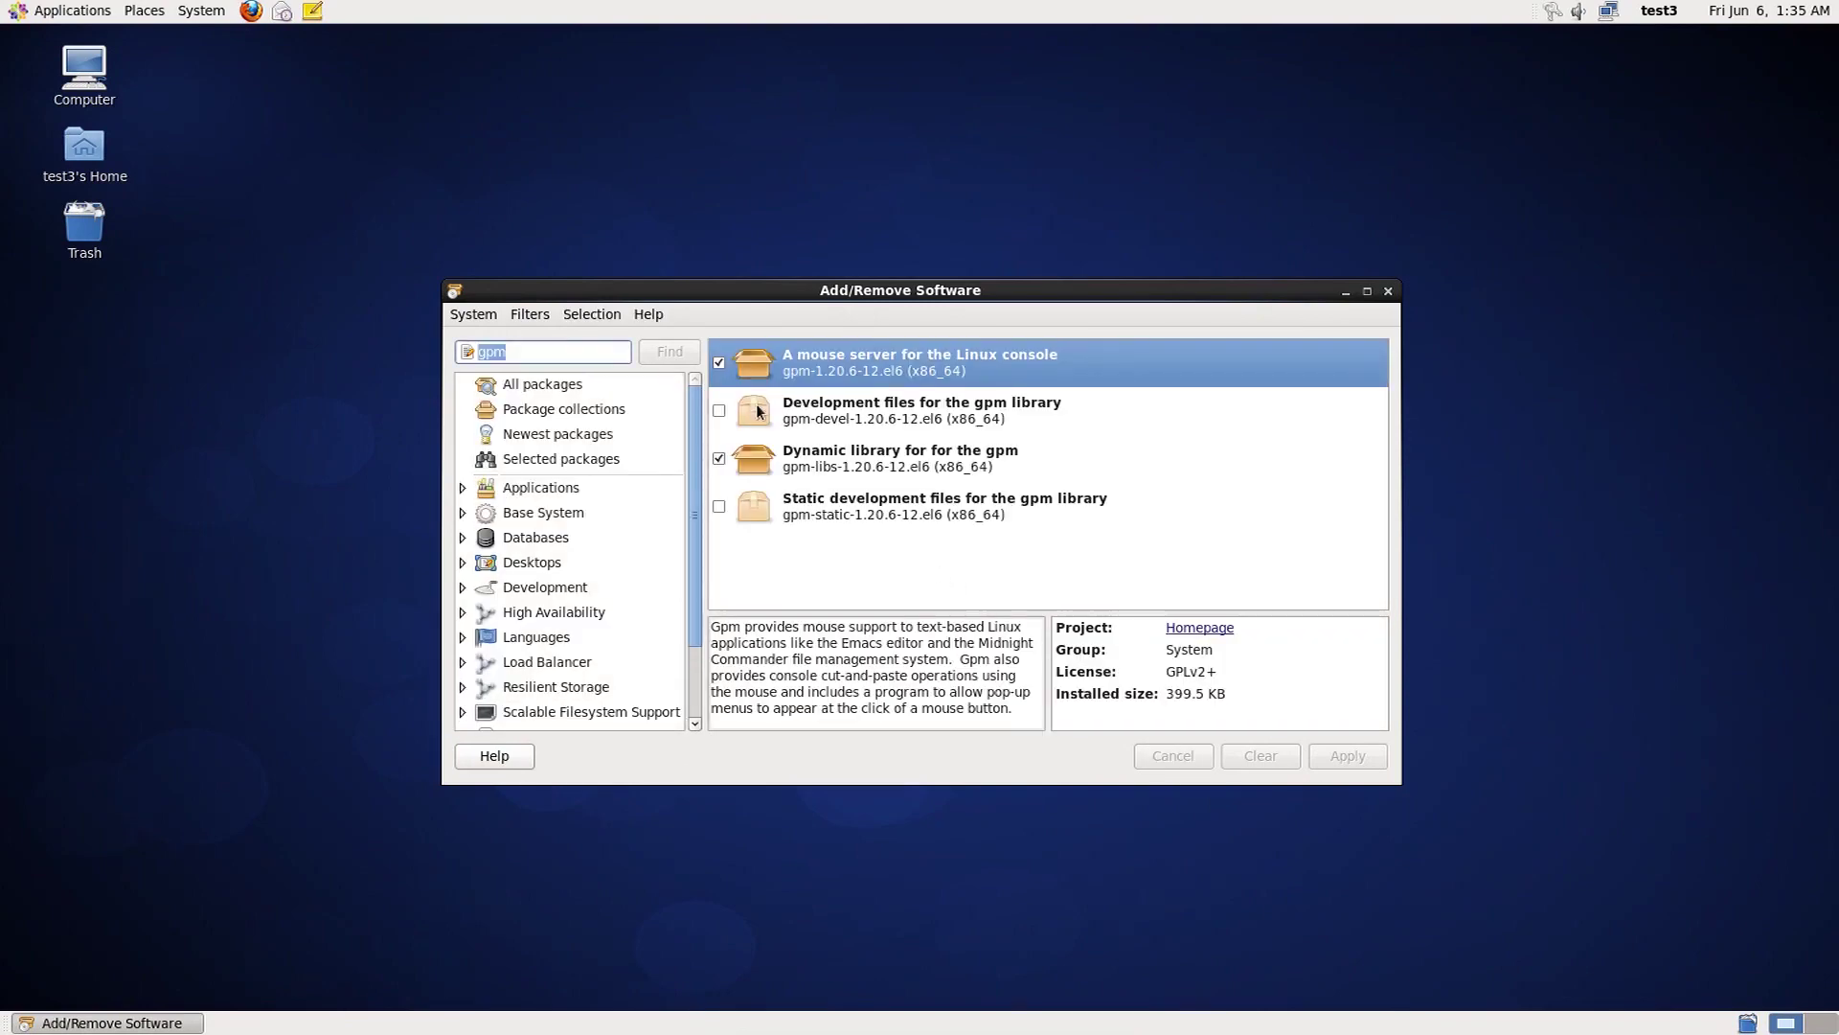
Untick the installed gpm mouse server package and apply its removal.
{"action": "left_click", "coordinate": [720, 362]}
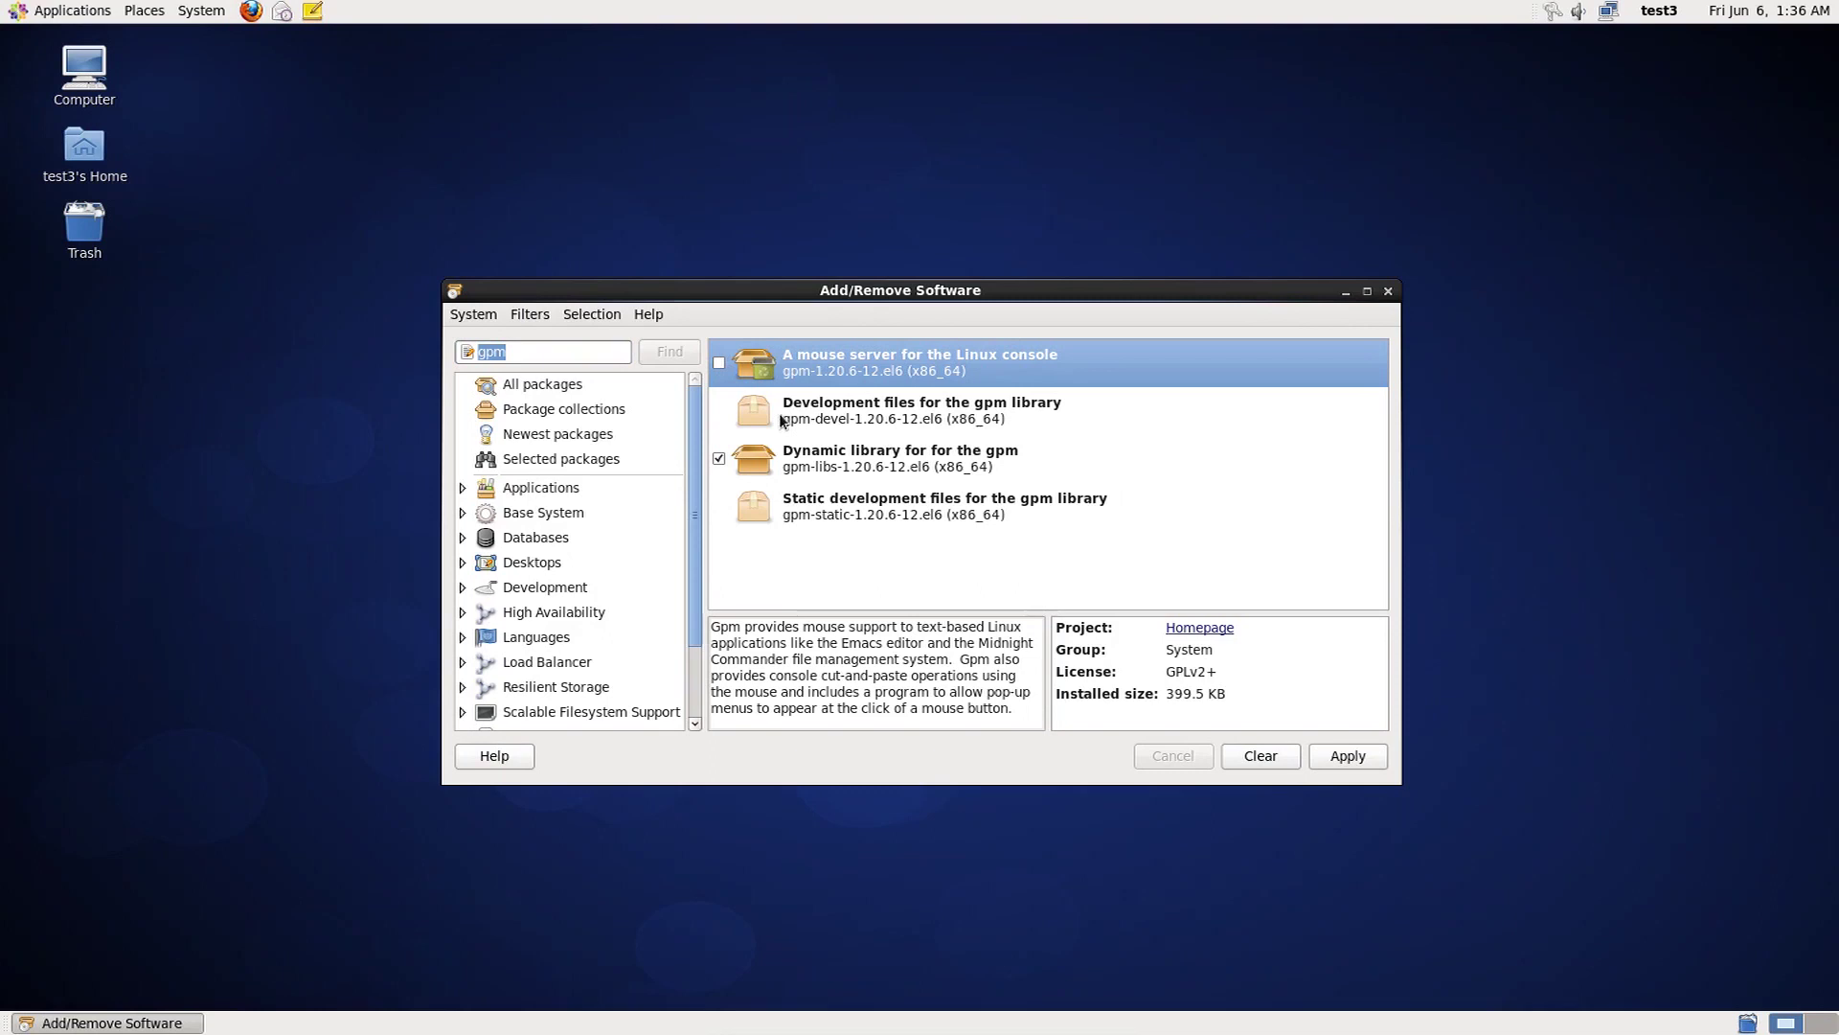
{"action": "left_click", "coordinate": [1372, 759]}
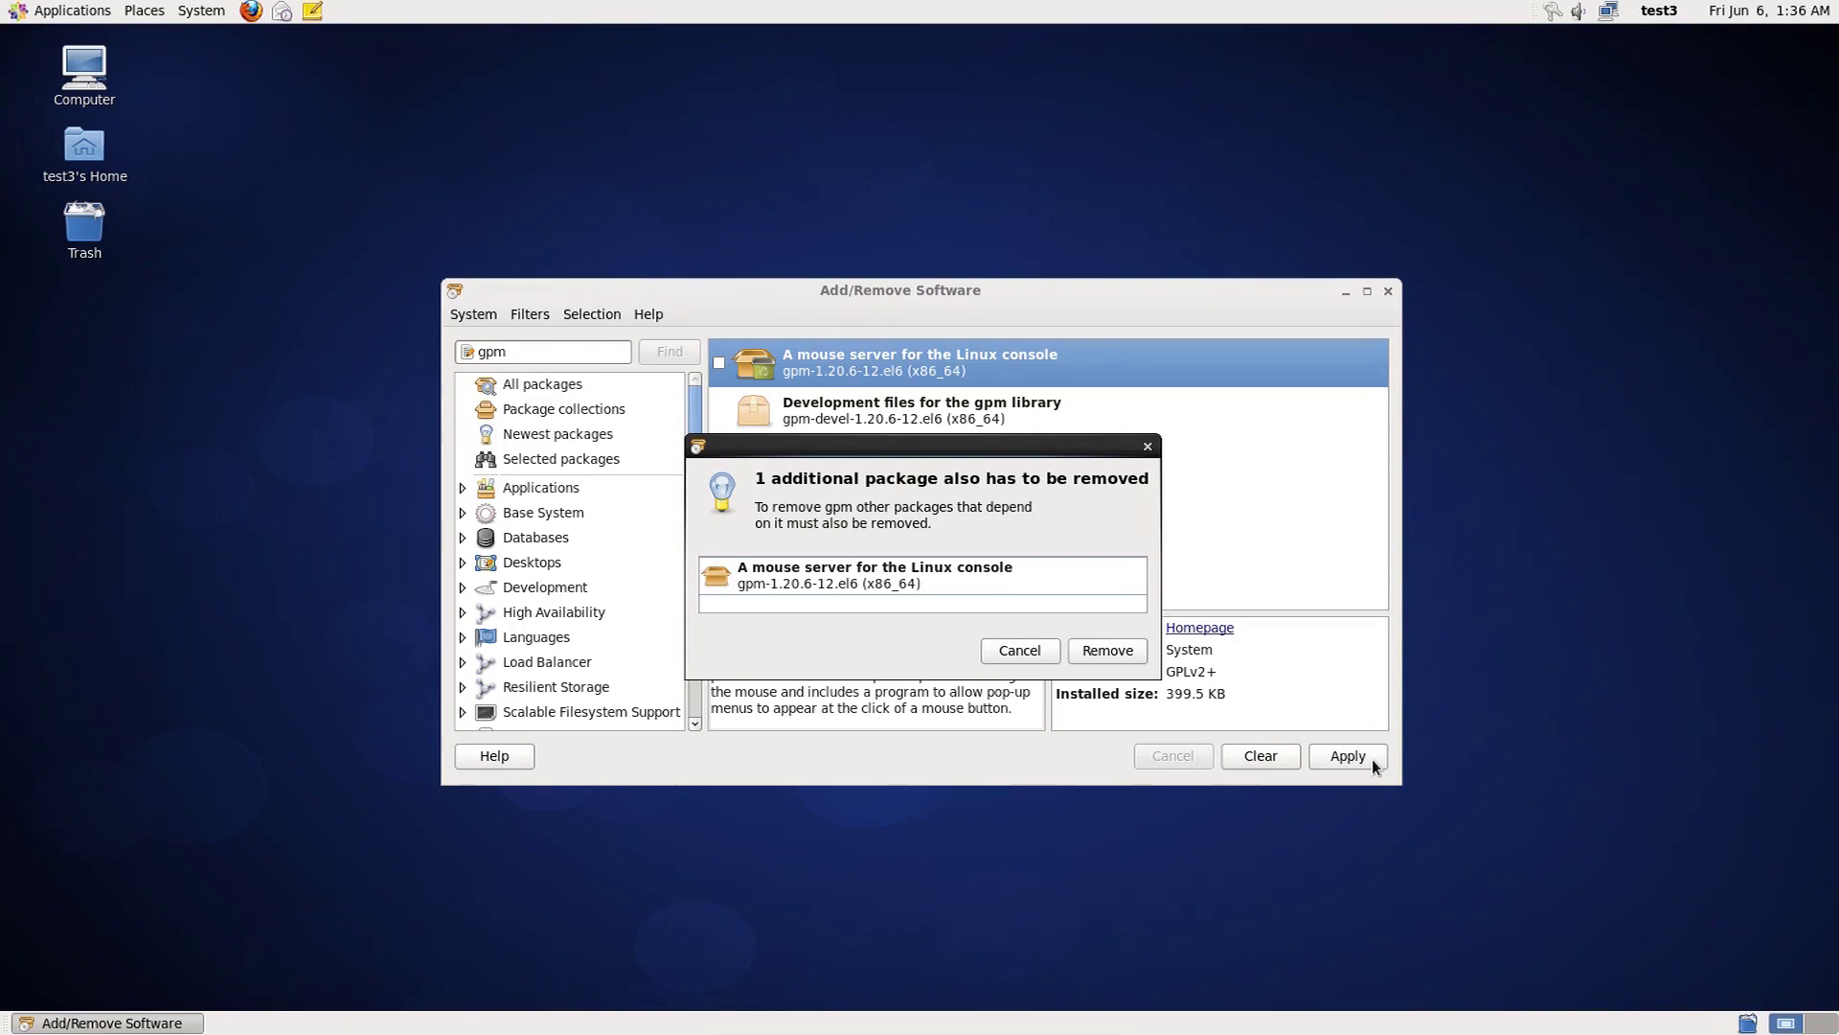
Confirm removing gpm along with its dependent package.
{"action": "left_click", "coordinate": [1107, 650]}
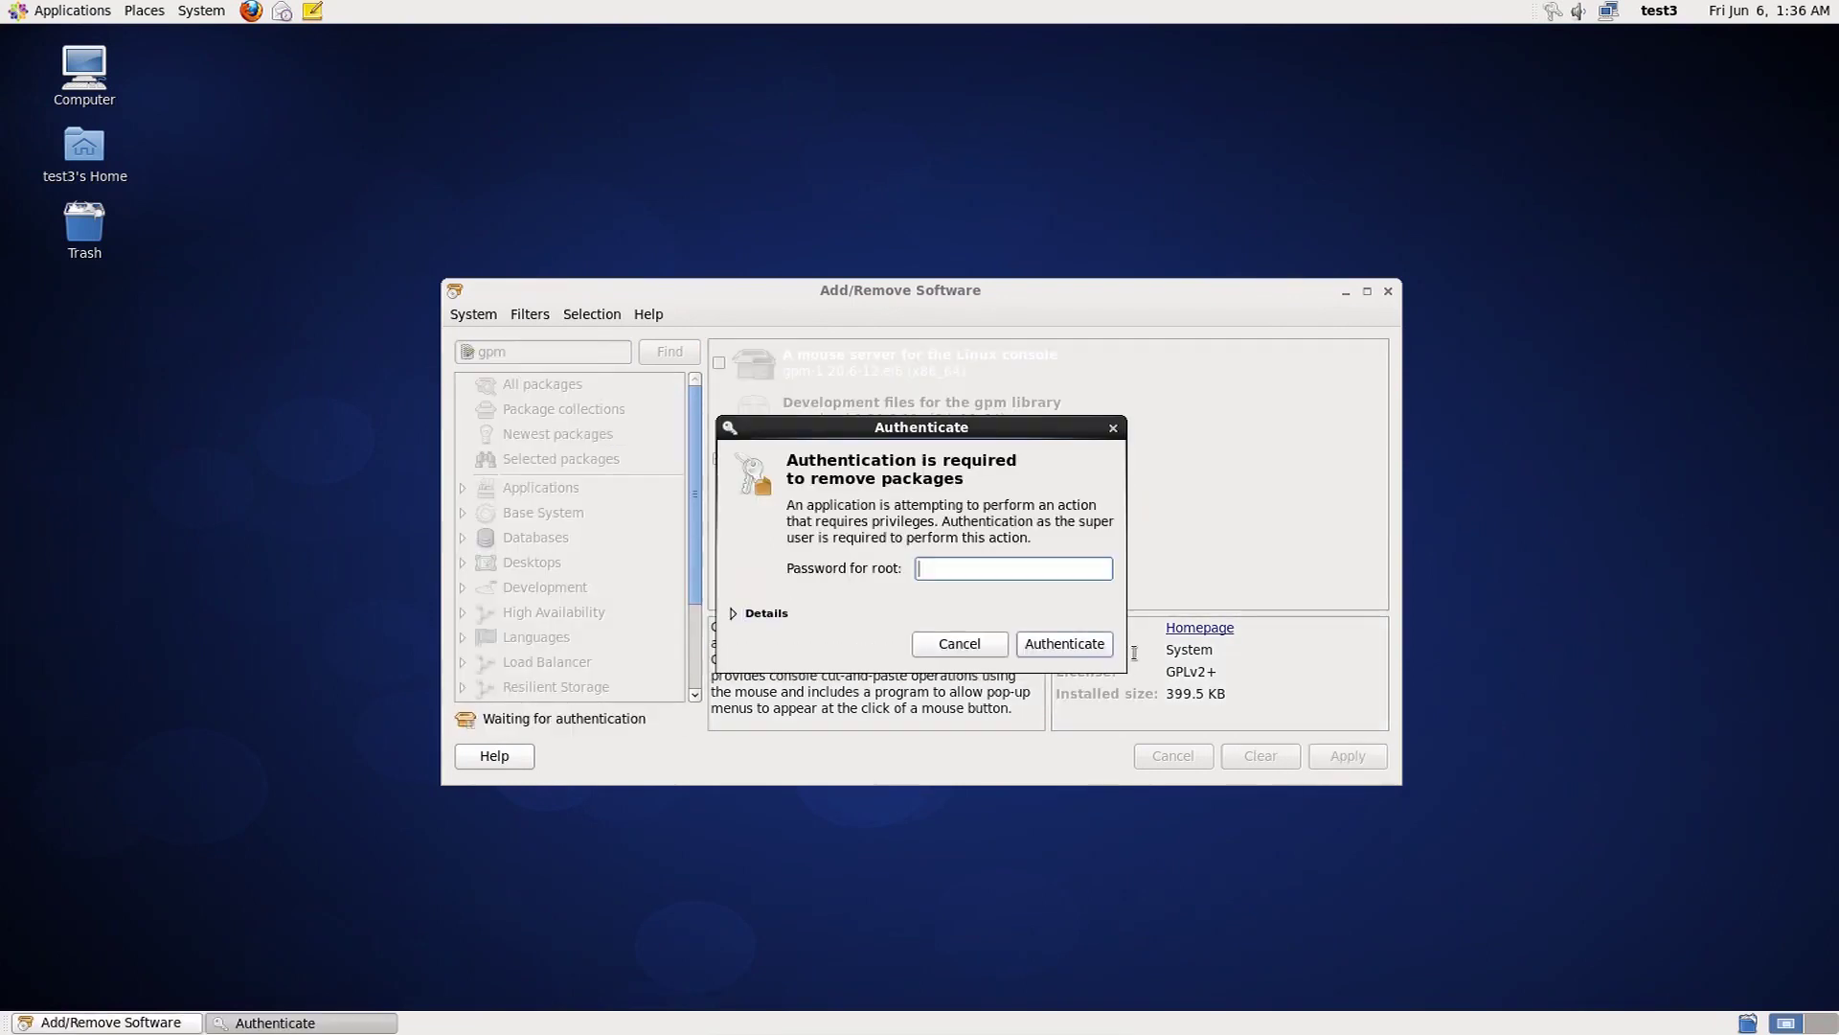
{"action": "type", "text": "••••••••"}
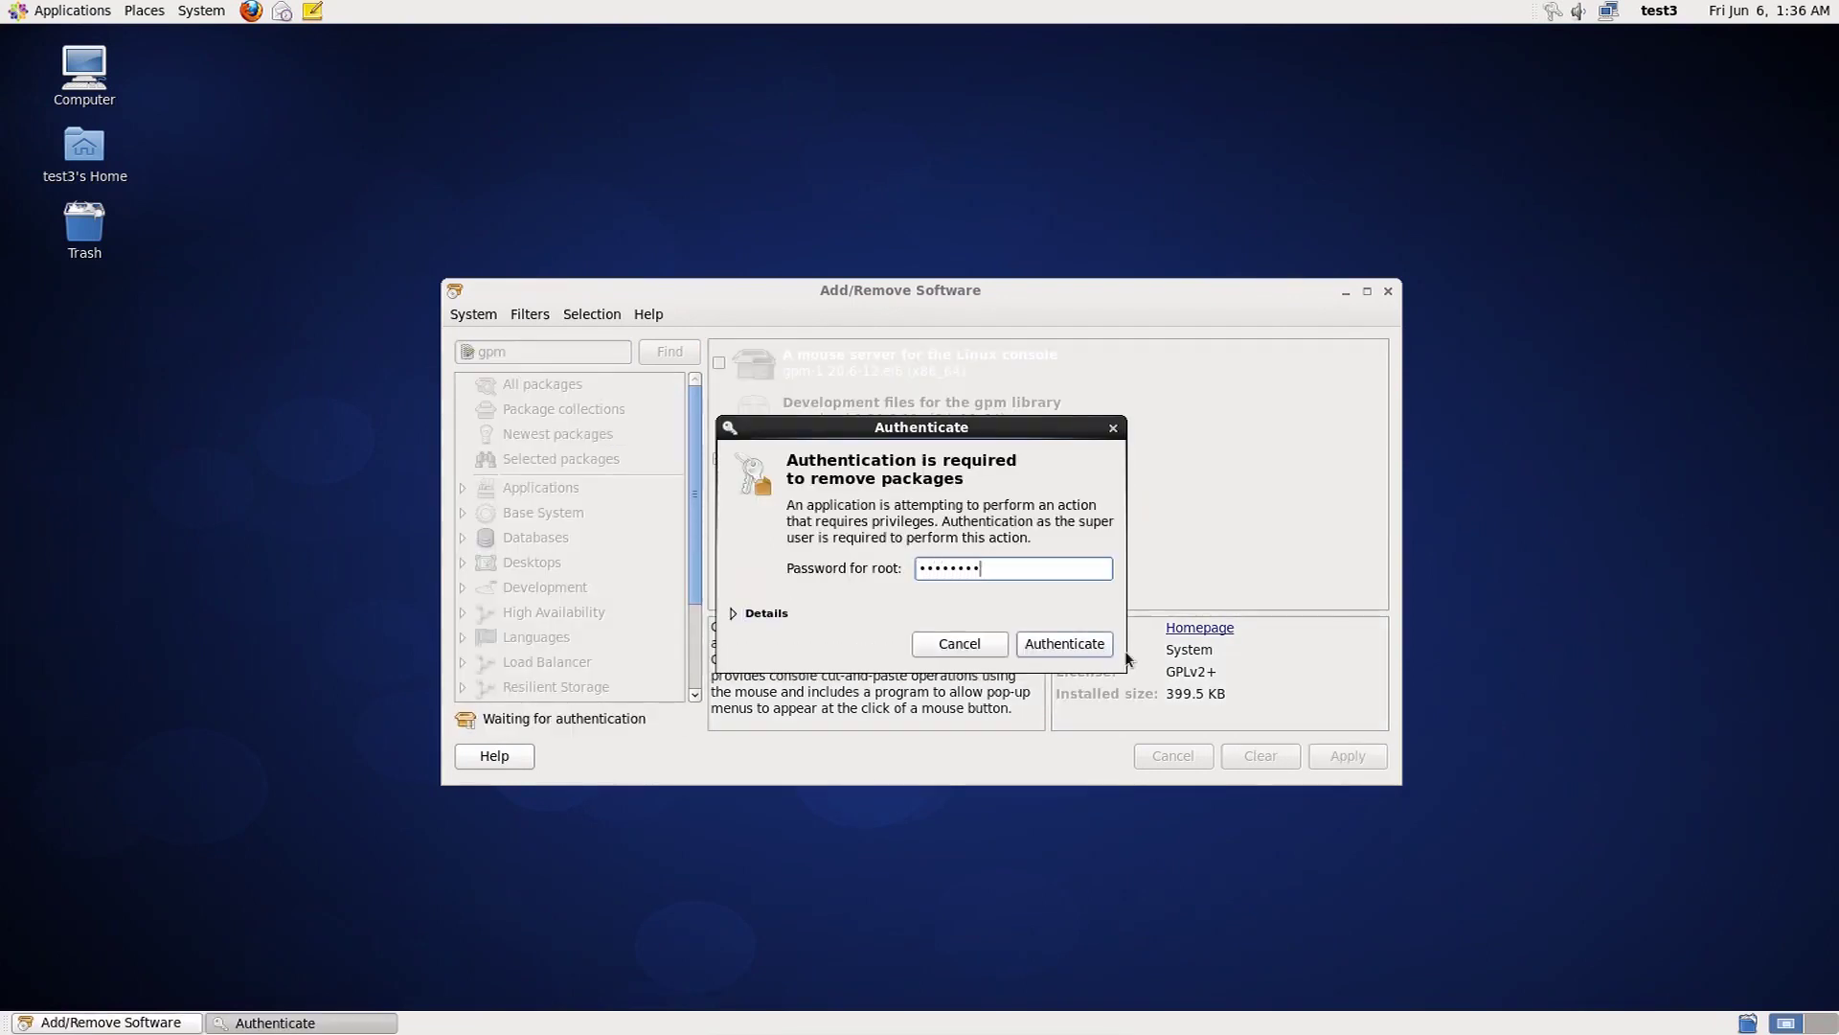